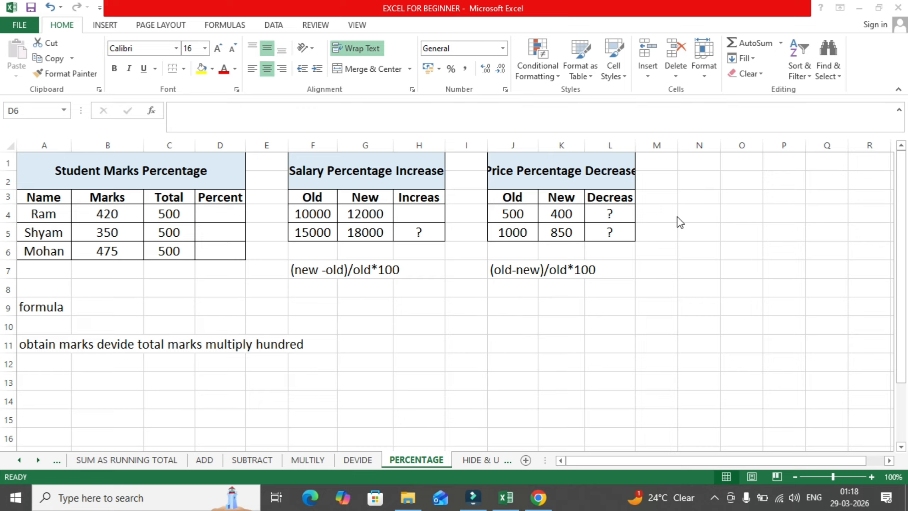
# Calculate the first student's marks percentage in cell D4 with the formula =B4/C4*100
pyautogui.click(222, 211)
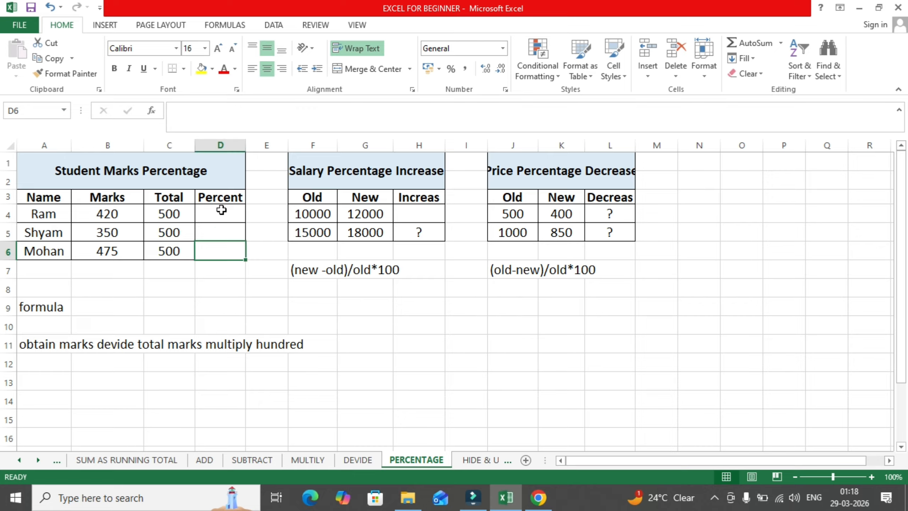
pyautogui.click(221, 211)
pyautogui.write('=')
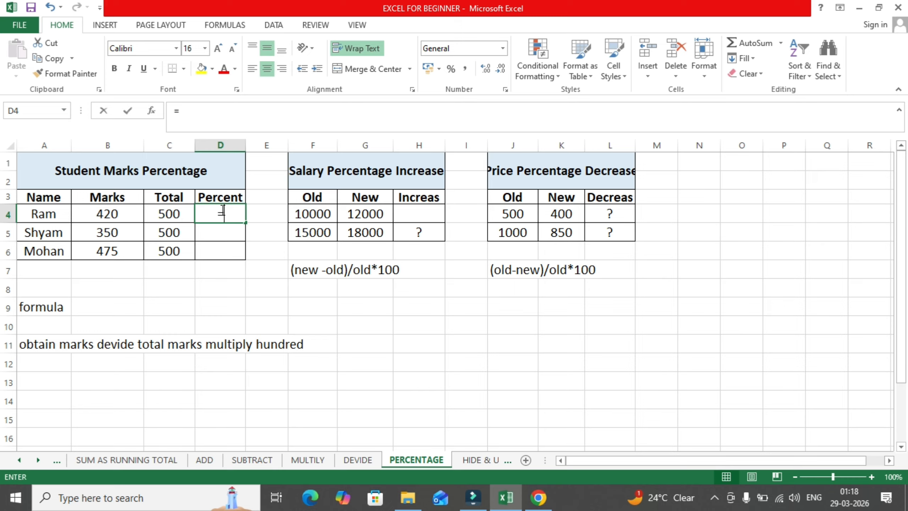
pyautogui.click(105, 214)
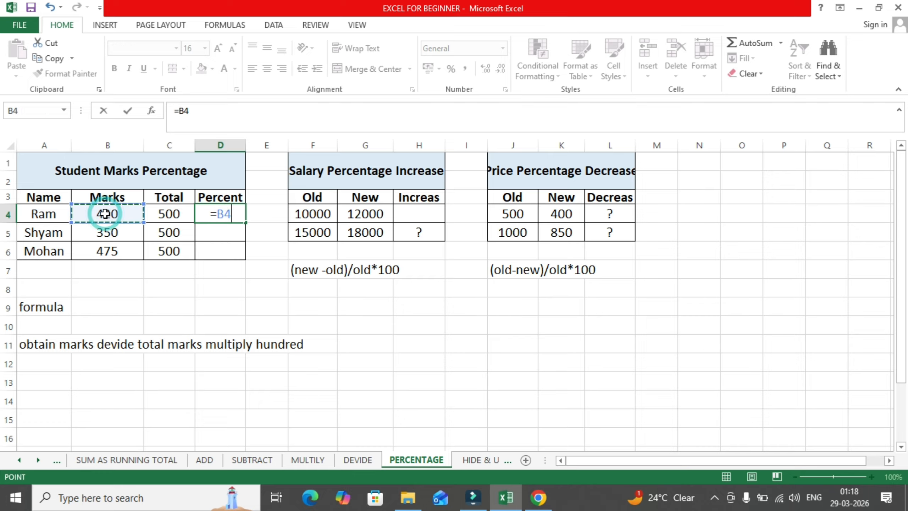
pyautogui.write('/')
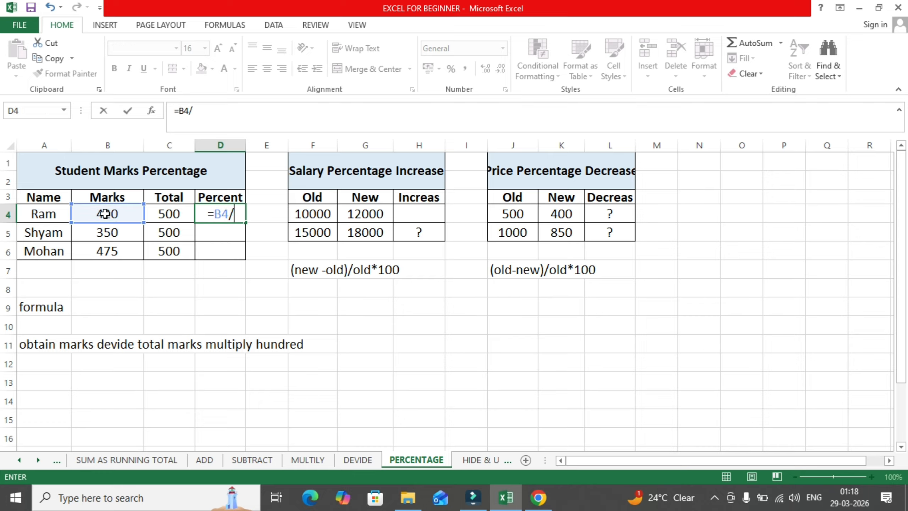
pyautogui.click(162, 215)
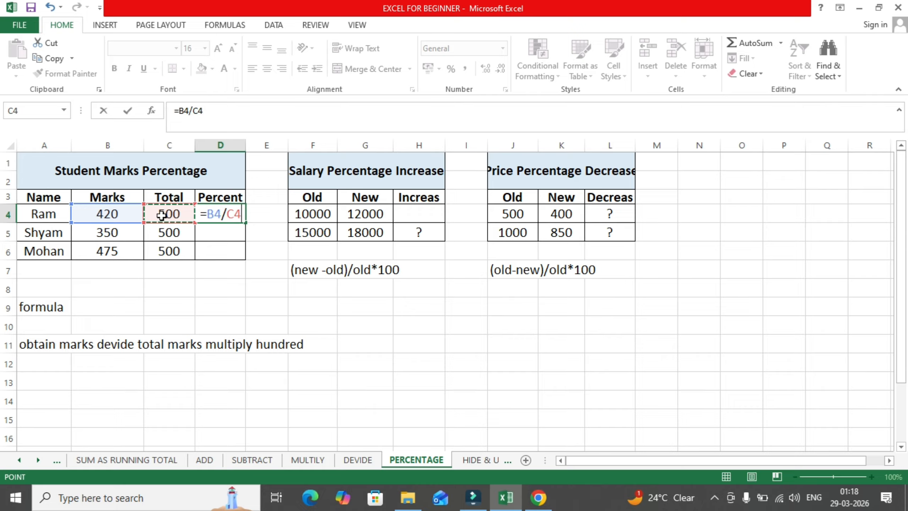
pyautogui.write('*100')
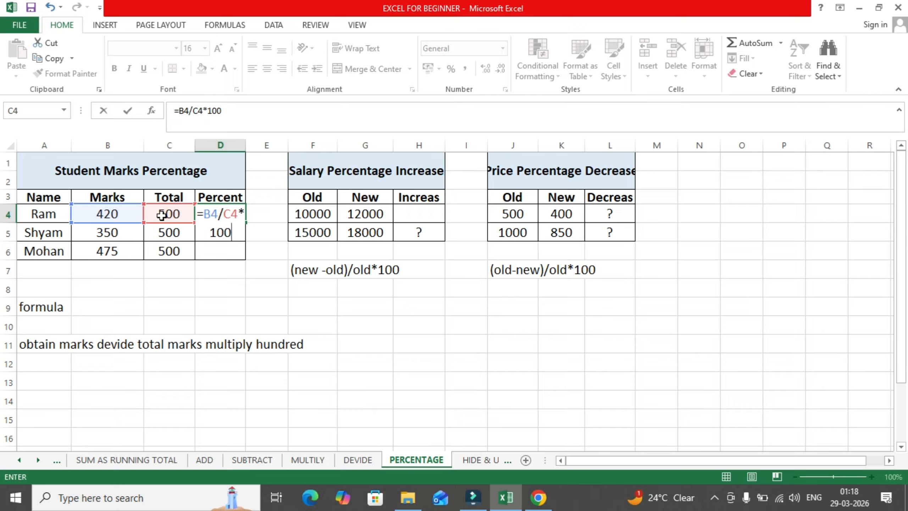
pyautogui.press('Return')
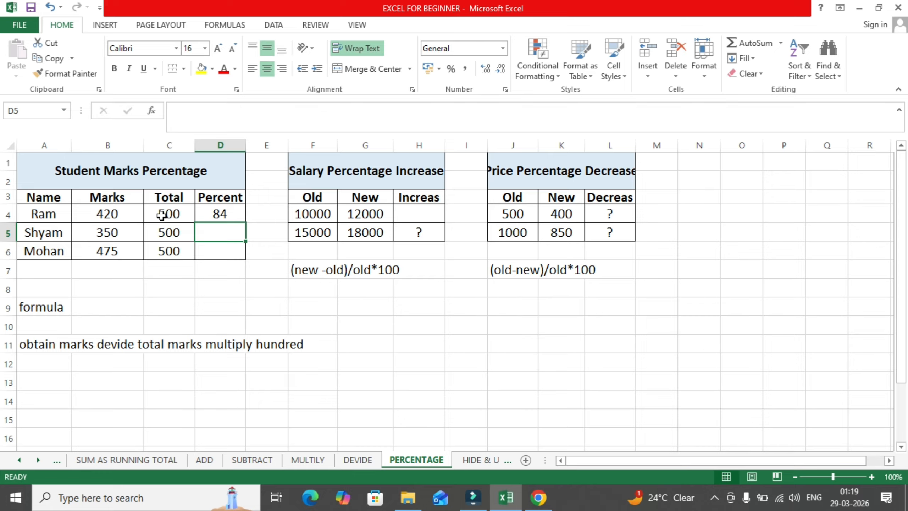
# Enter the percentage formula =B5/C5*100 in cell D5 for the second student and fill it down to D6
pyautogui.write('=')
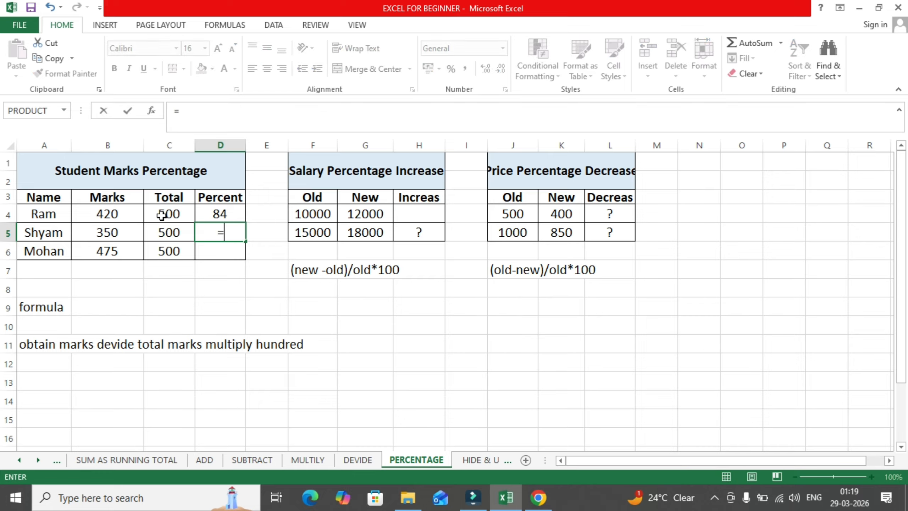
pyautogui.click(94, 233)
pyautogui.write('/')
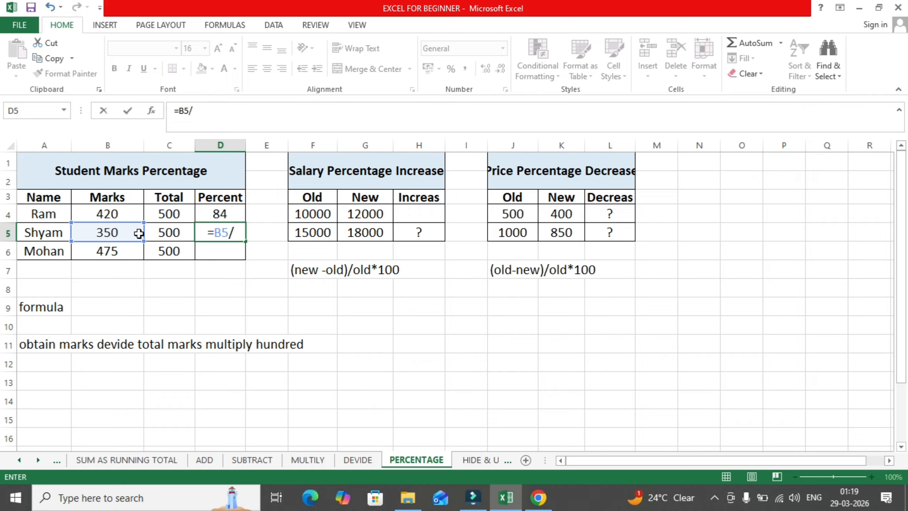
pyautogui.click(174, 234)
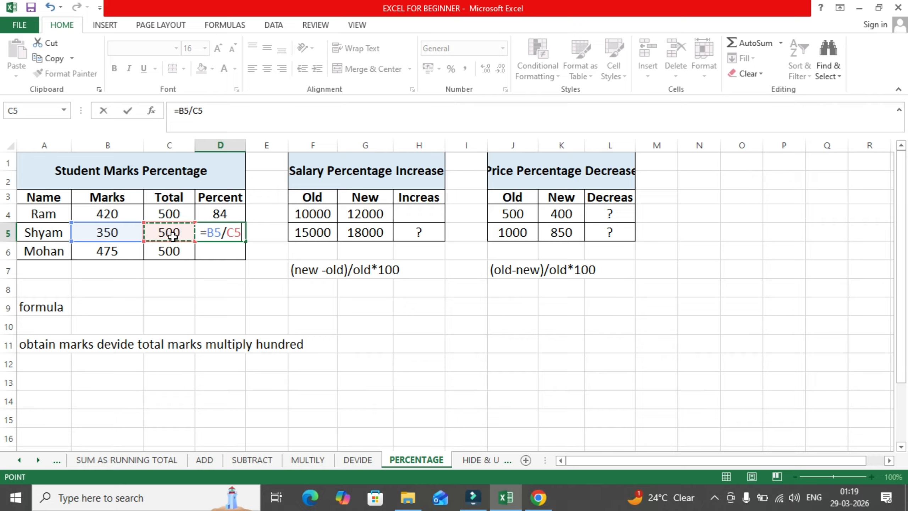
pyautogui.write('8')
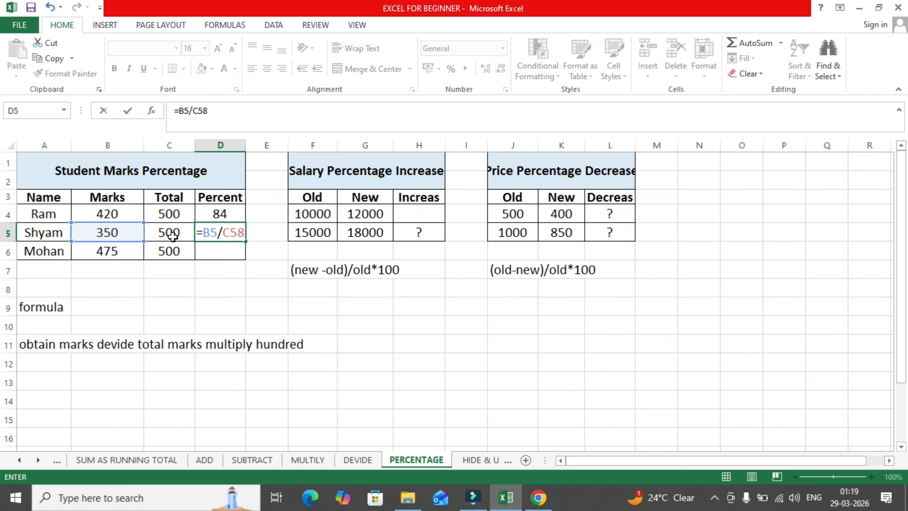
pyautogui.press('BackSpace')
pyautogui.write('*')
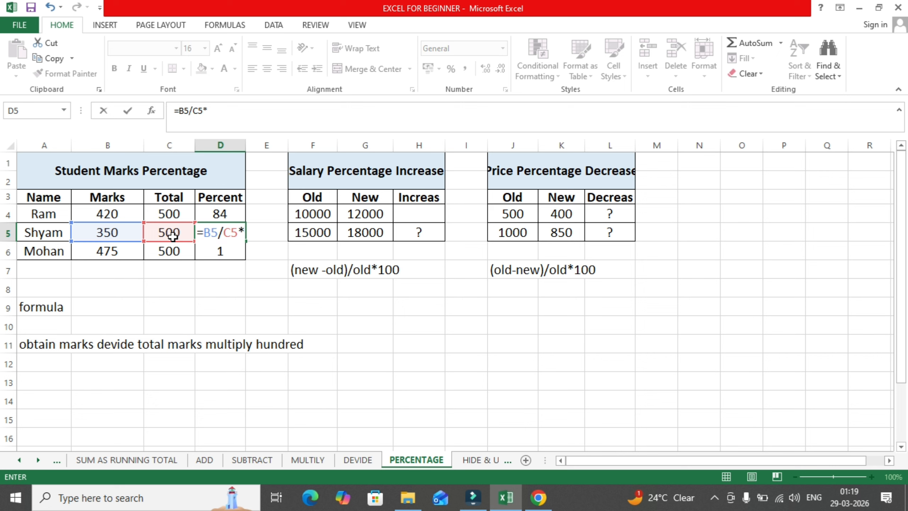
pyautogui.write('100')
pyautogui.press('Return')
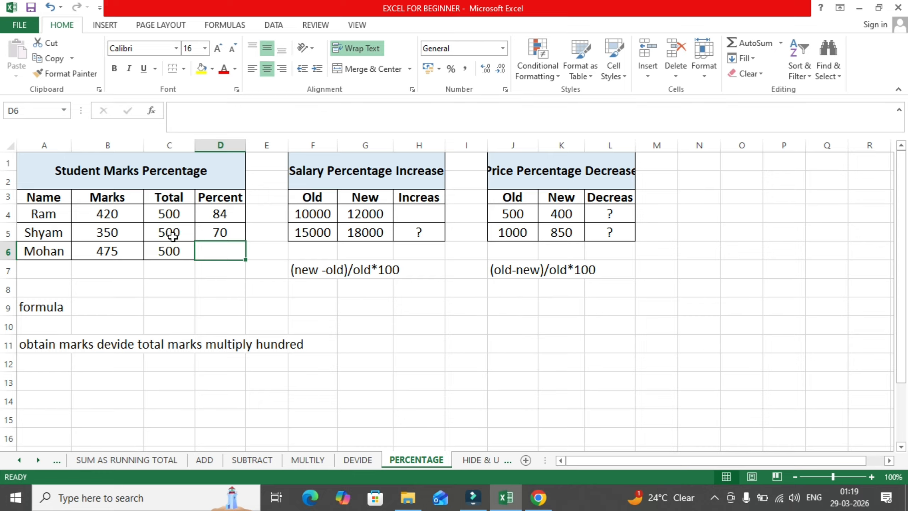
pyautogui.click(219, 233)
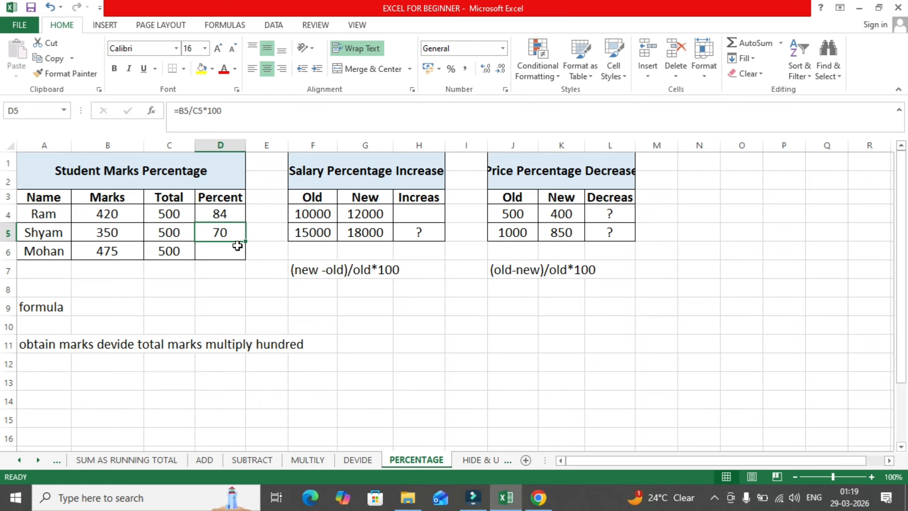
pyautogui.moveTo(245, 241); pyautogui.dragTo(242, 253)
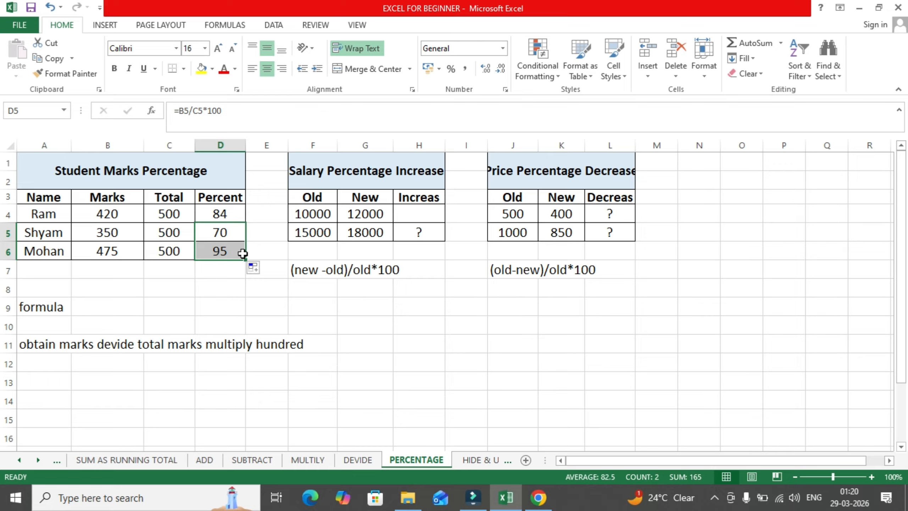
# Calculate the first salary's percentage increase in cell H4 with the formula =(G4-F4)/F4*100
pyautogui.click(417, 215)
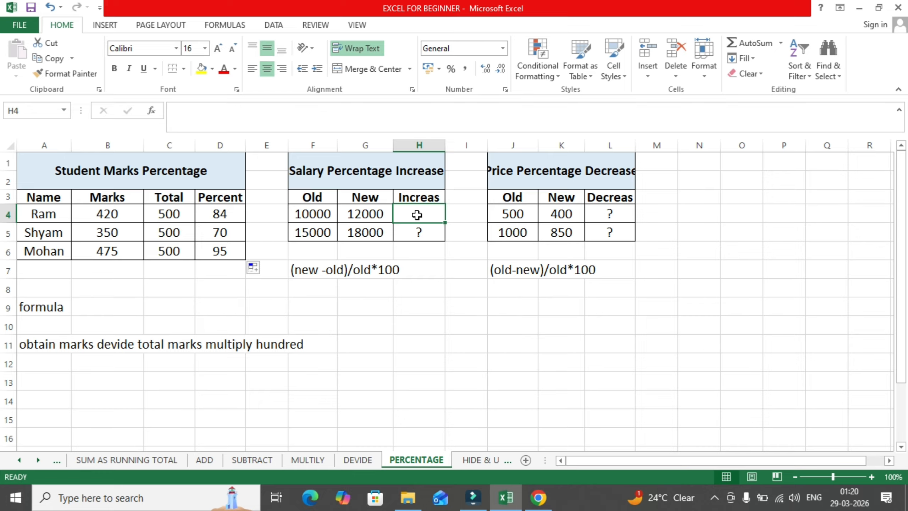
pyautogui.write('=(')
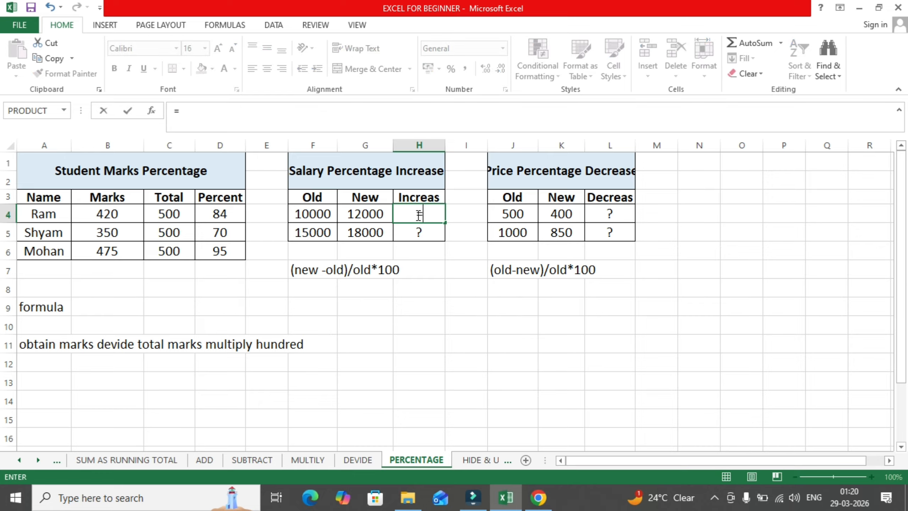
pyautogui.click(368, 215)
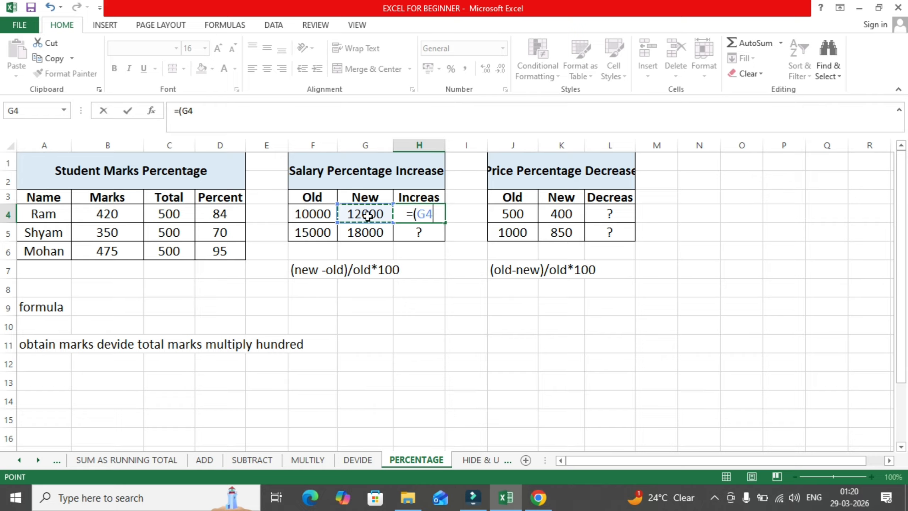
pyautogui.write('-')
pyautogui.click(318, 215)
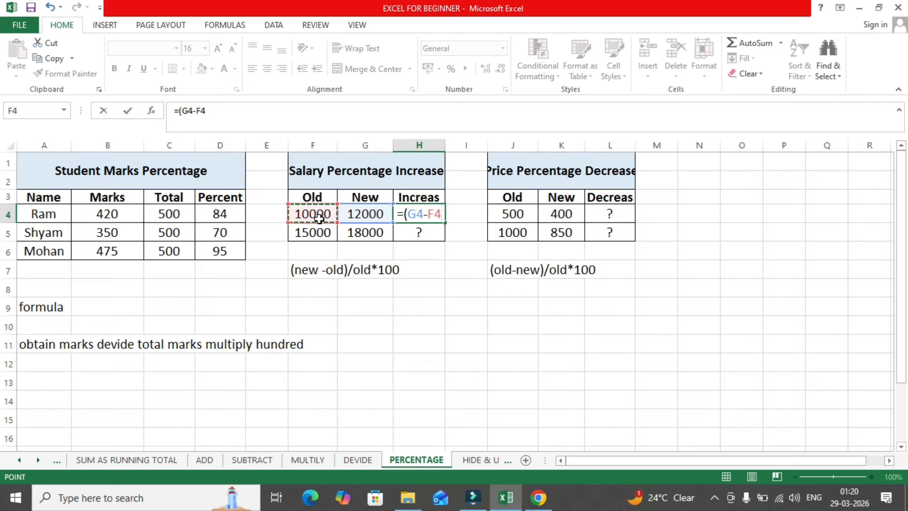
pyautogui.write(')/')
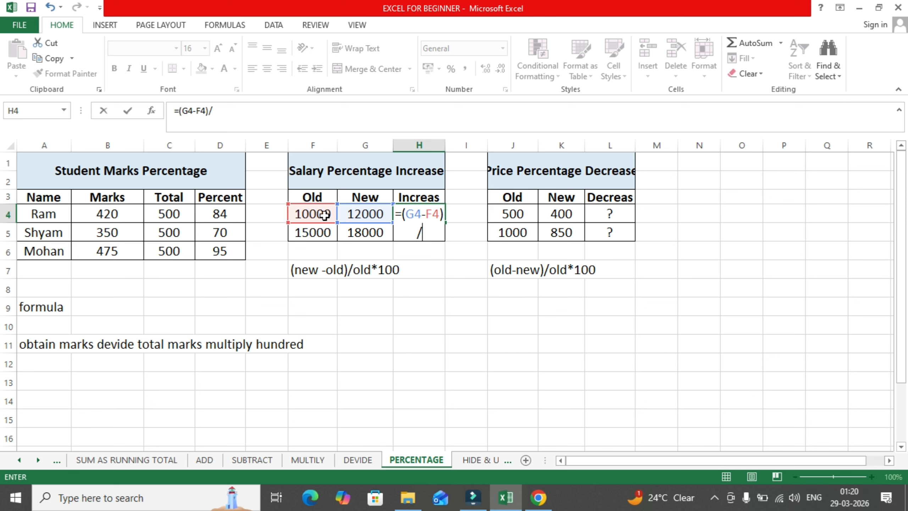
pyautogui.click(324, 215)
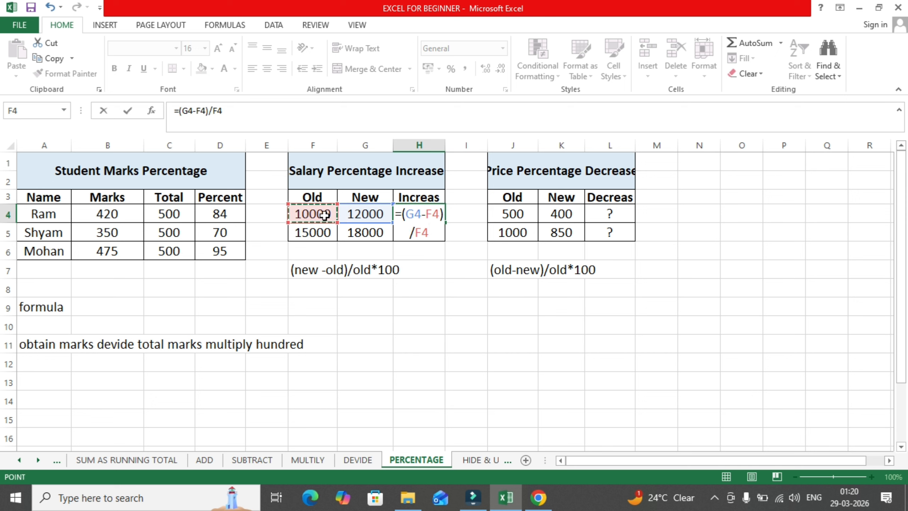
pyautogui.write('*100')
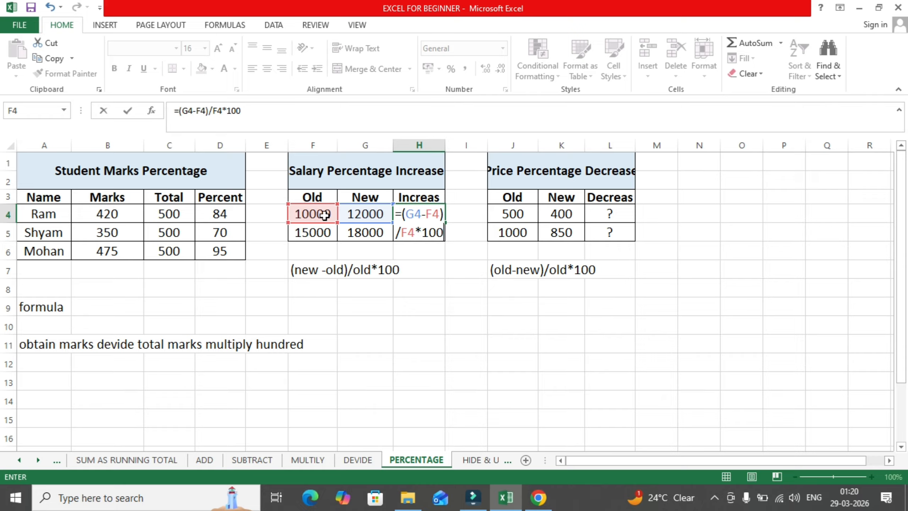
pyautogui.press('Return')
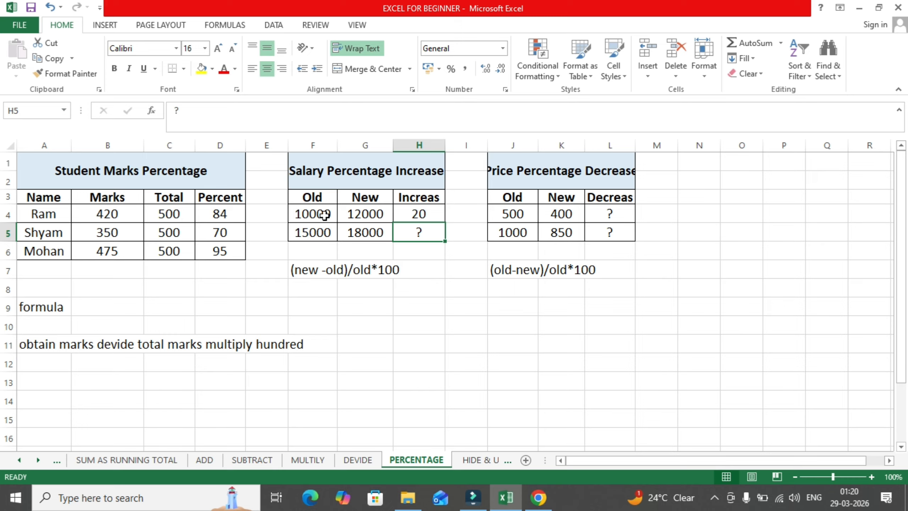
# Replace the question mark in cell H5 with the salary increase formula =(G5-F5)/F5*100
pyautogui.write('=')
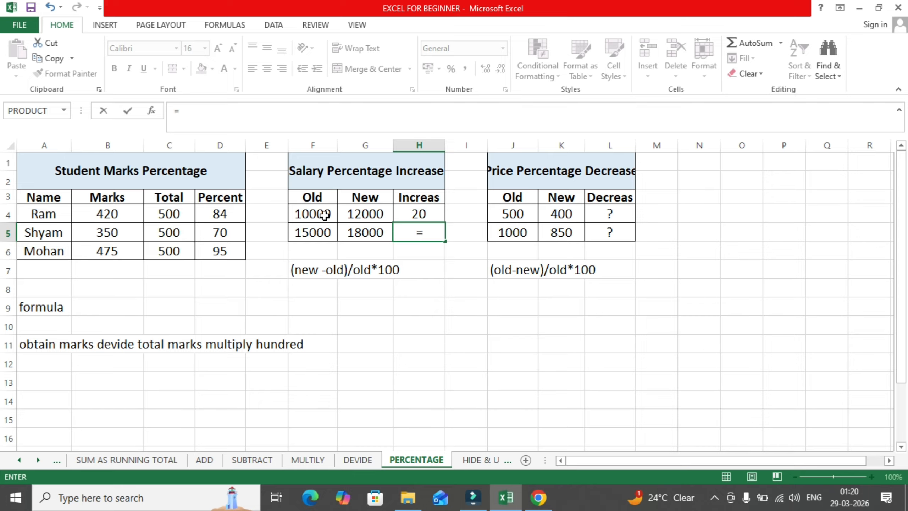
pyautogui.write('(')
pyautogui.click(357, 224)
pyautogui.write('-')
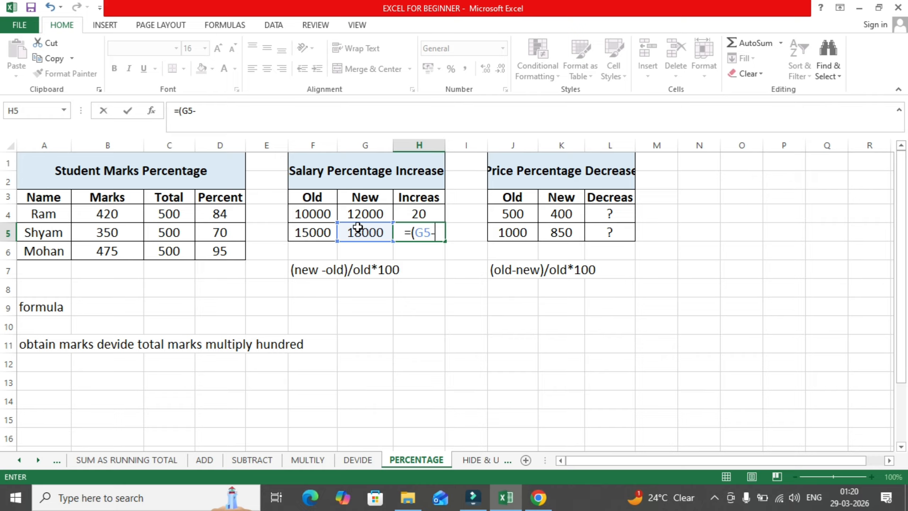
pyautogui.click(315, 234)
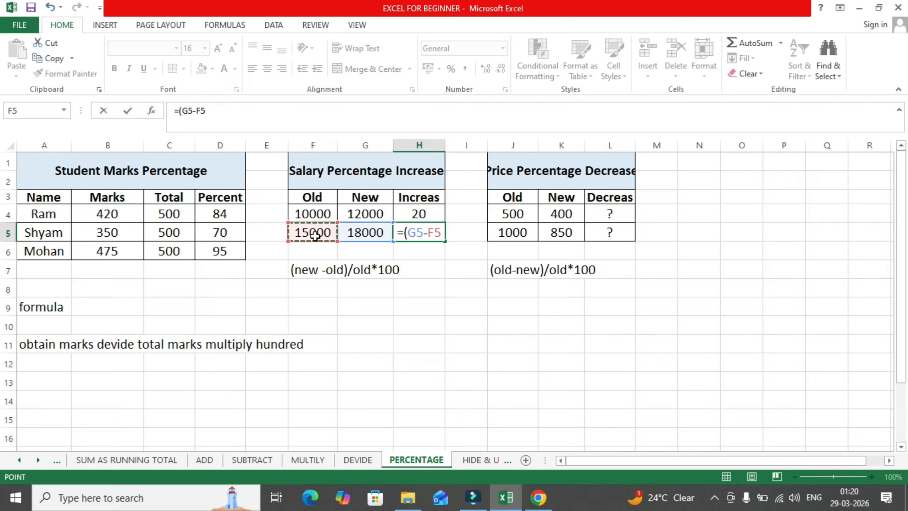
pyautogui.write(')/')
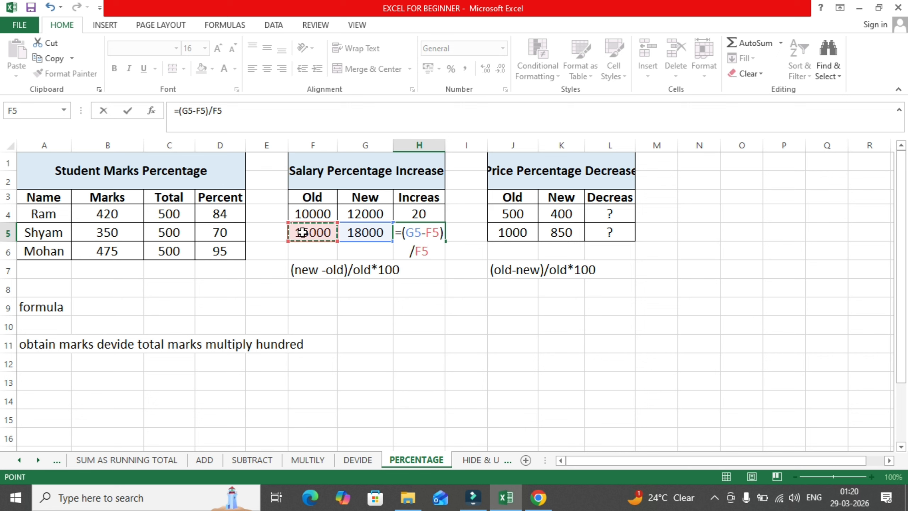
pyautogui.write('*100')
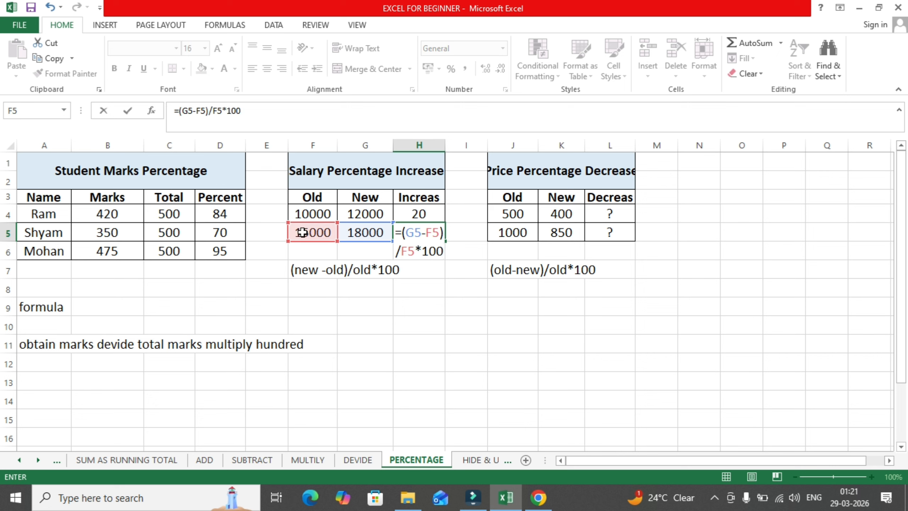
pyautogui.press('Return')
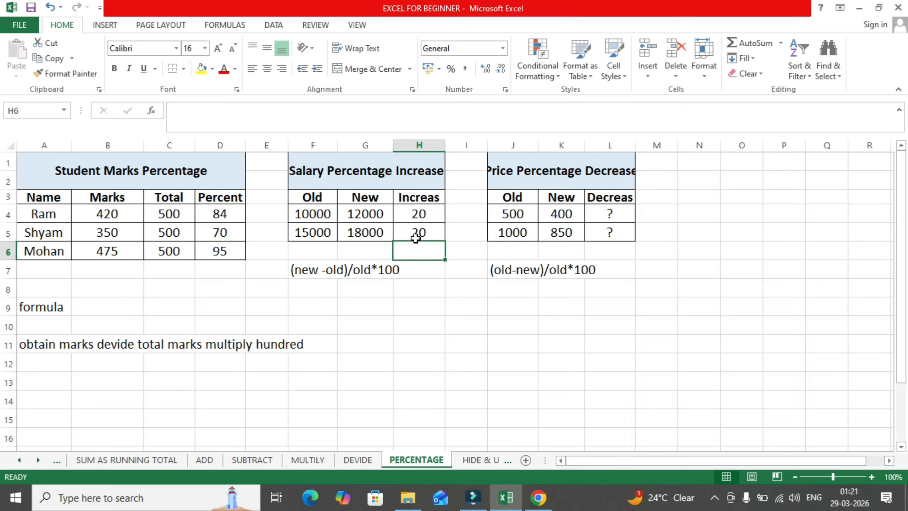
# Calculate the first price's percentage decrease in cell L4 with the formula =(J4-K4)/J4*100
pyautogui.click(567, 261)
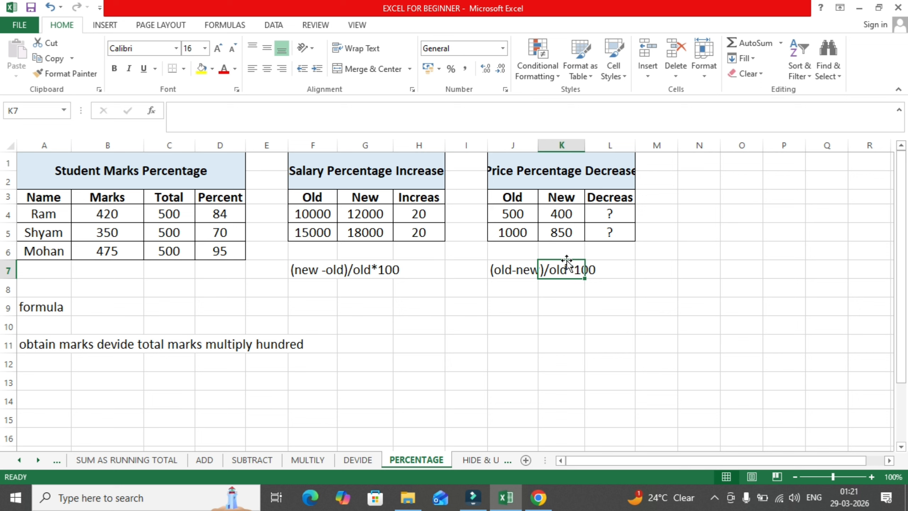
pyautogui.click(624, 218)
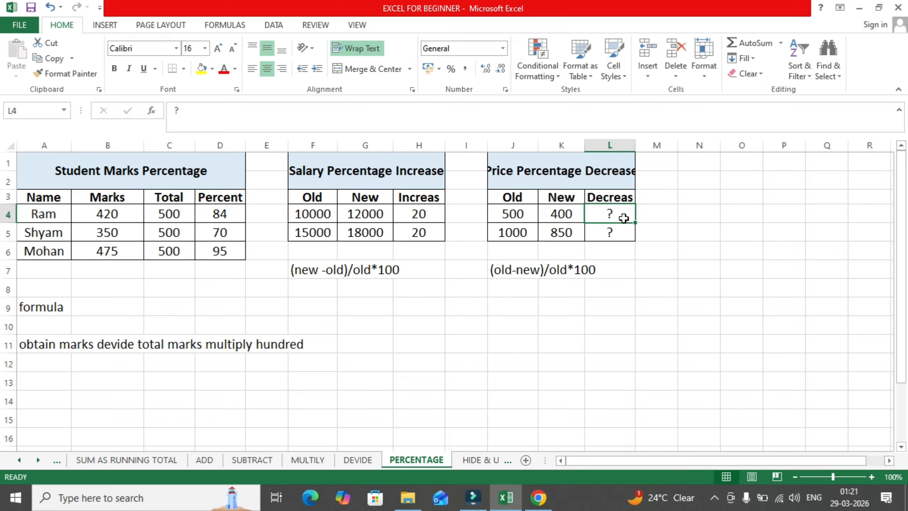
pyautogui.write('=(')
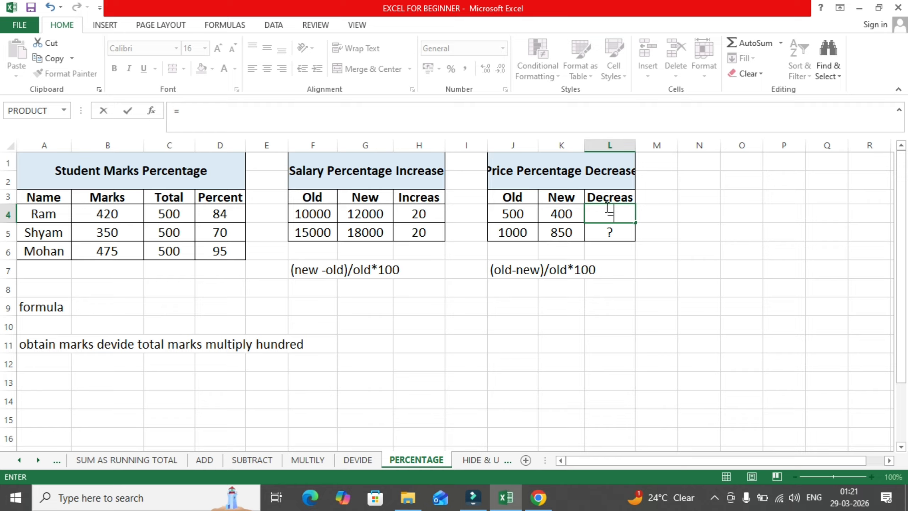
pyautogui.click(520, 214)
pyautogui.write('-')
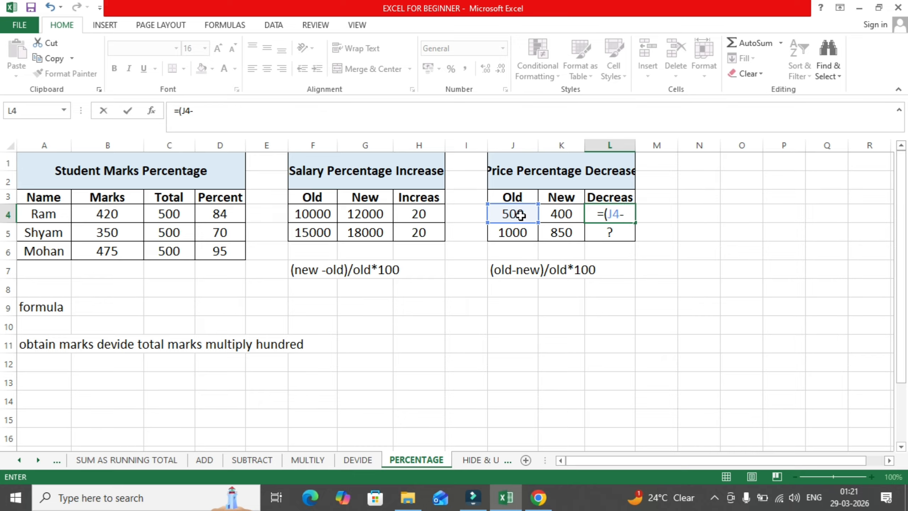
pyautogui.click(562, 213)
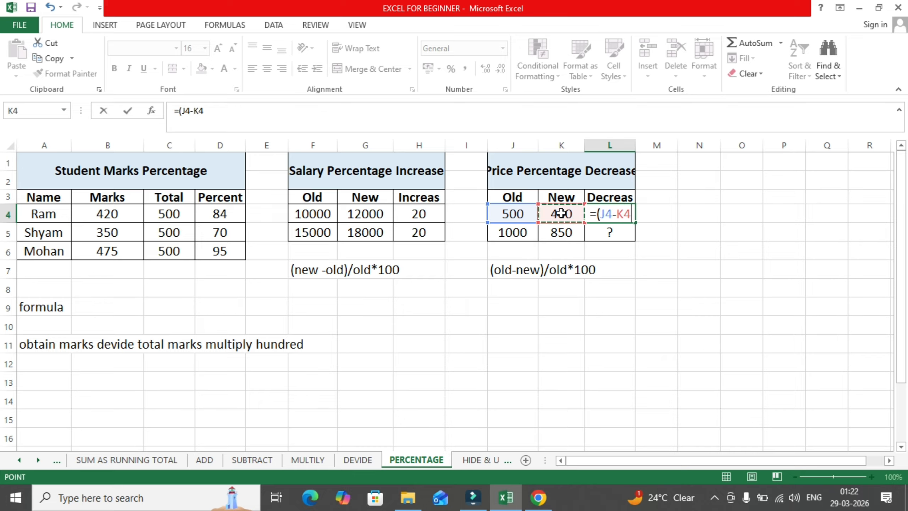
pyautogui.write(')')
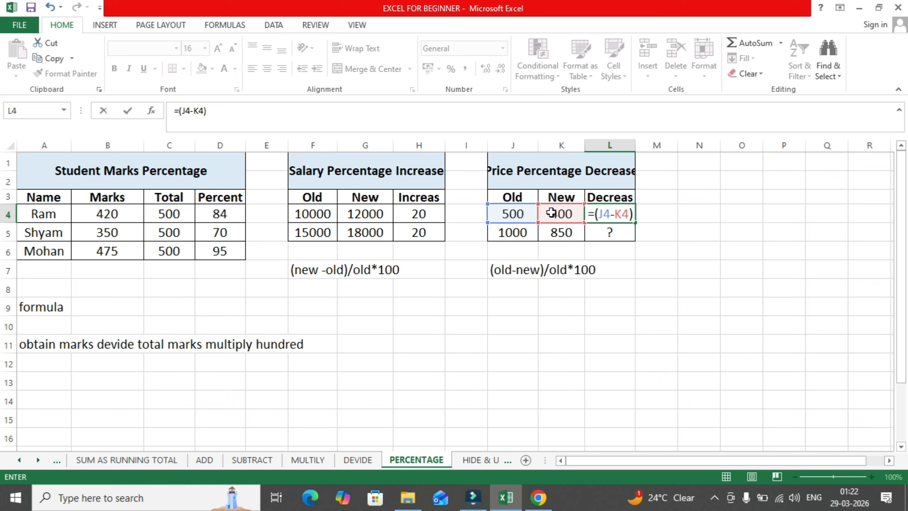
pyautogui.write('/')
pyautogui.click(517, 213)
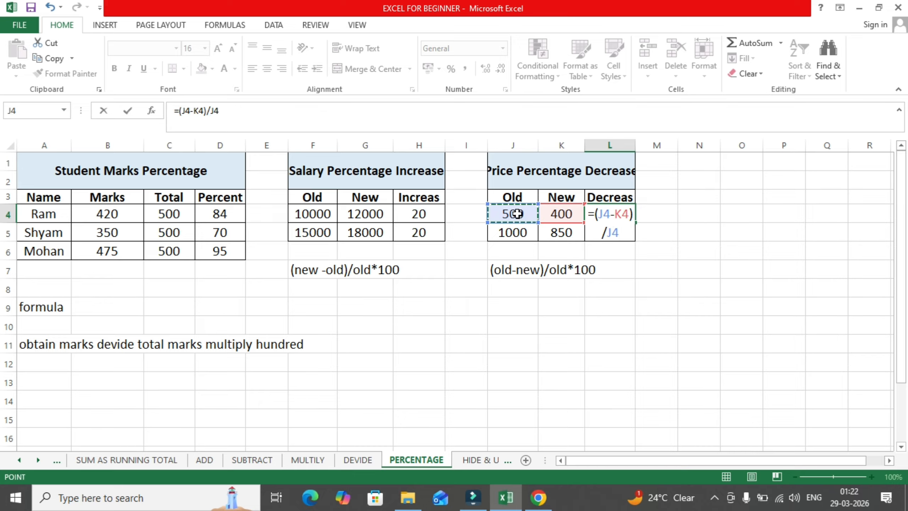
pyautogui.write('*100')
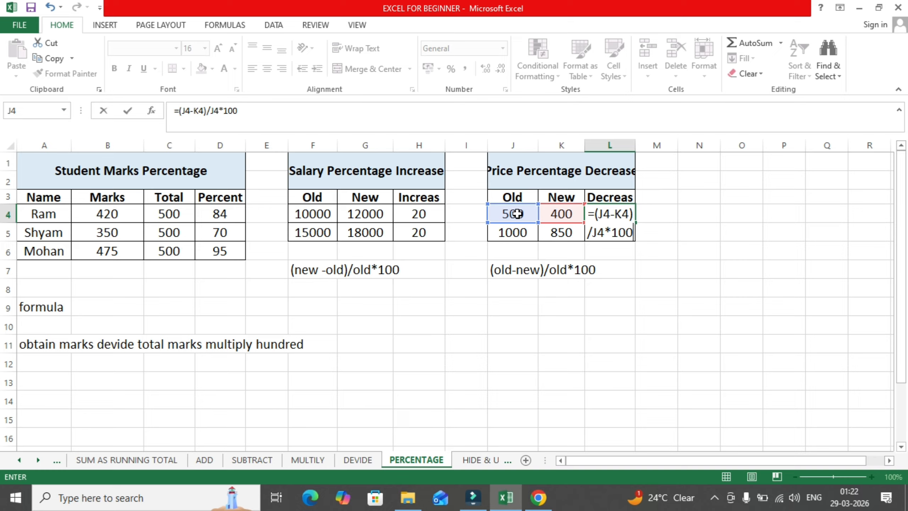
pyautogui.press('Return')
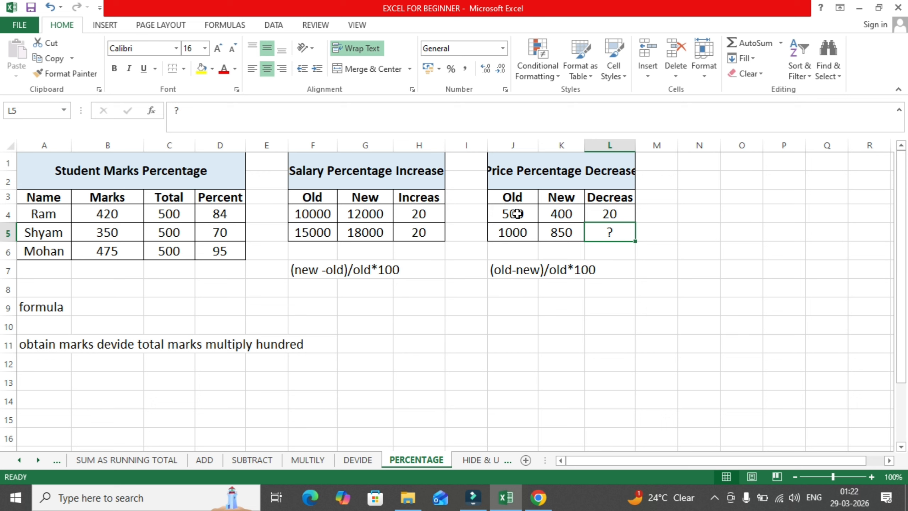
# Replace the question mark in cell L5 with the price decrease formula =(J5-K5)/J5*100
pyautogui.write('=')
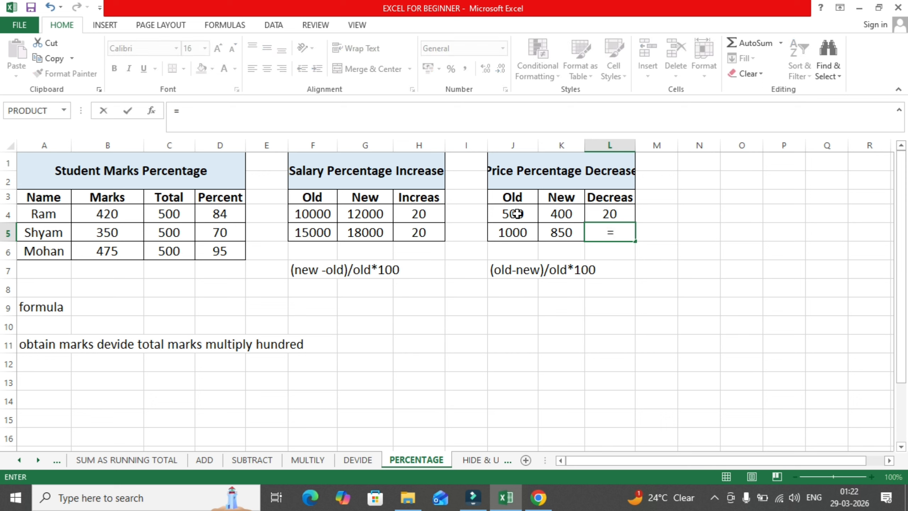
pyautogui.write('(')
pyautogui.click(520, 230)
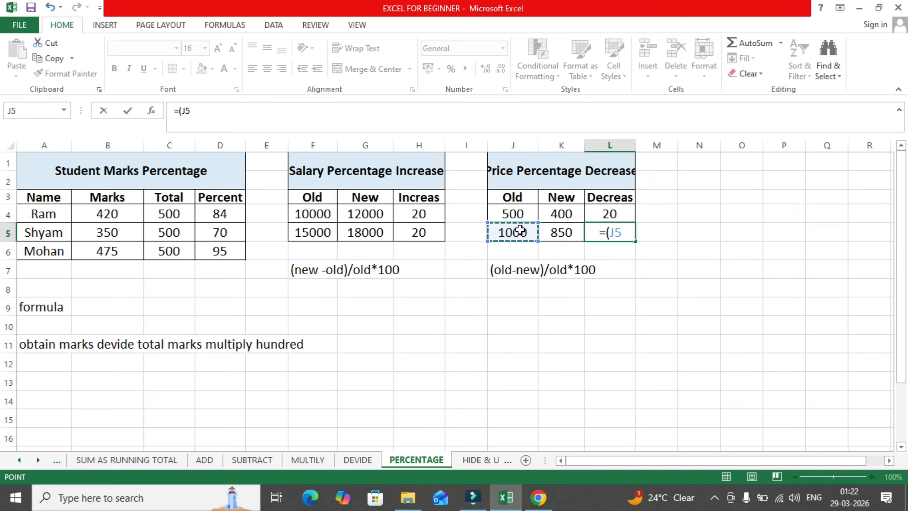
pyautogui.write('-')
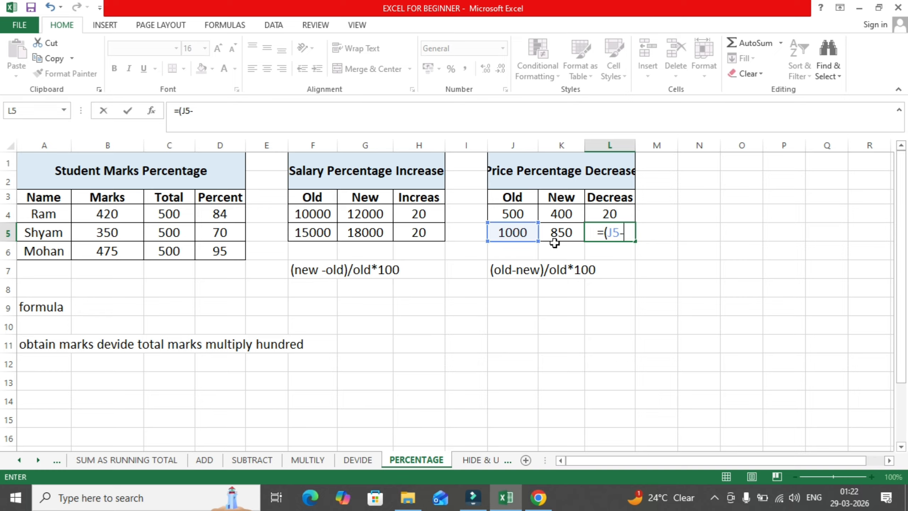
pyautogui.click(557, 233)
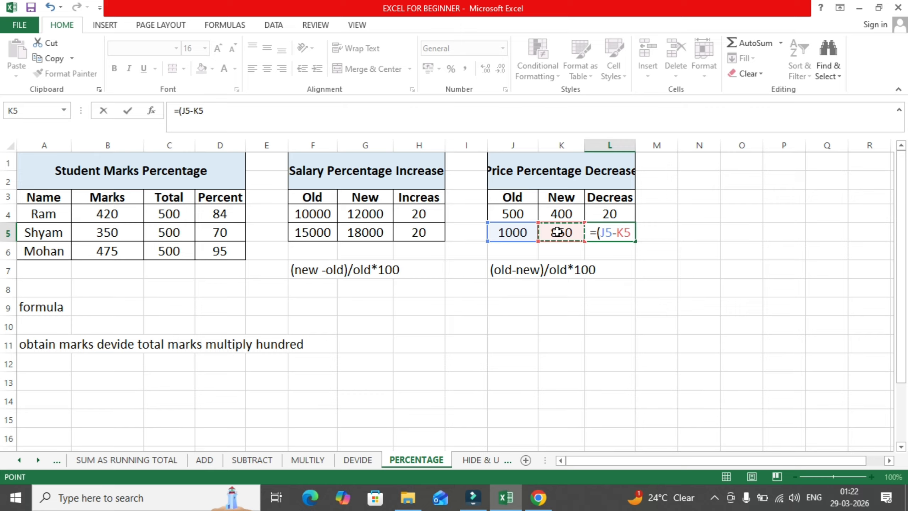
pyautogui.write(')/')
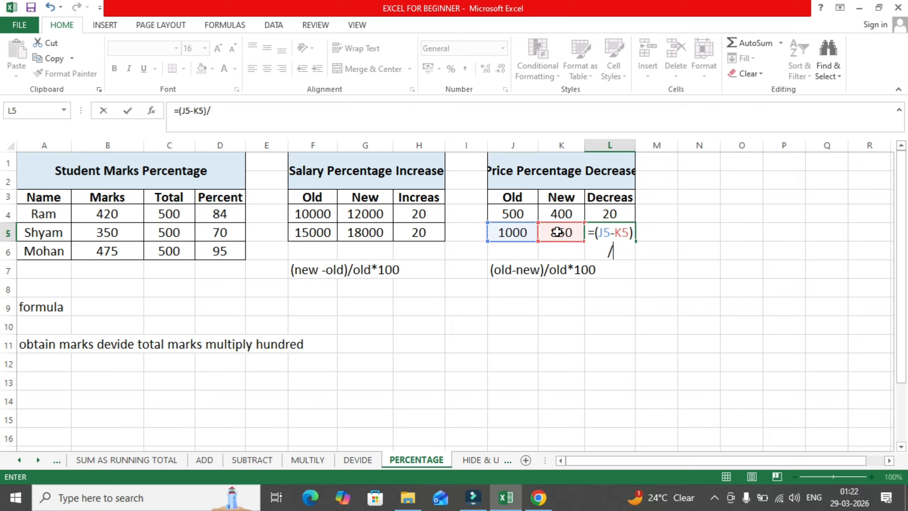
pyautogui.click(517, 233)
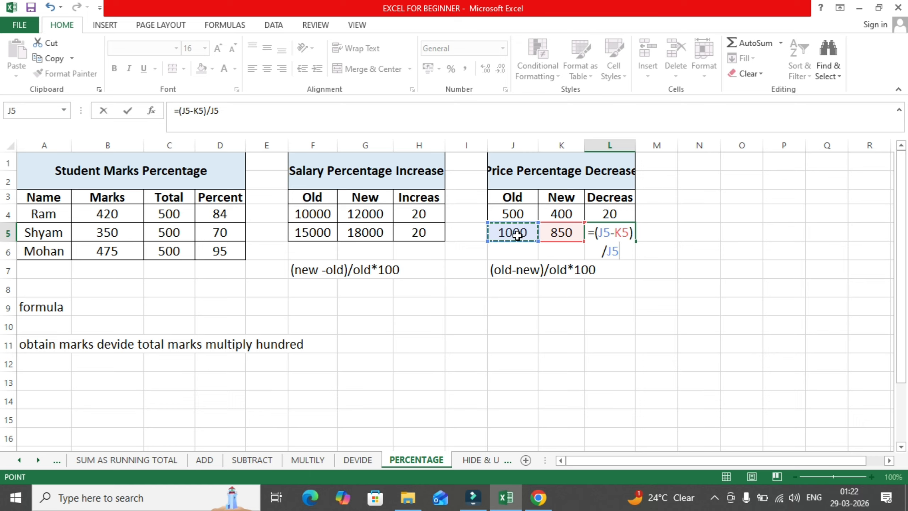
pyautogui.write('*100')
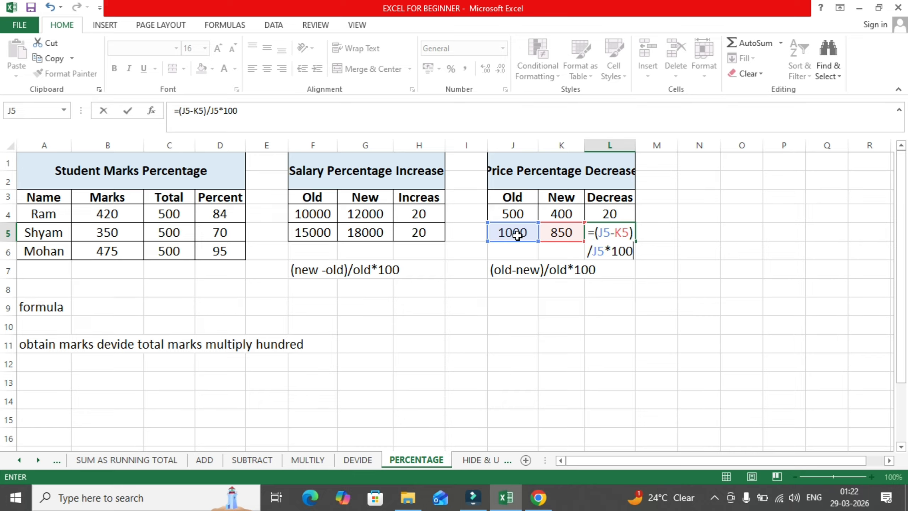
pyautogui.press('Return')
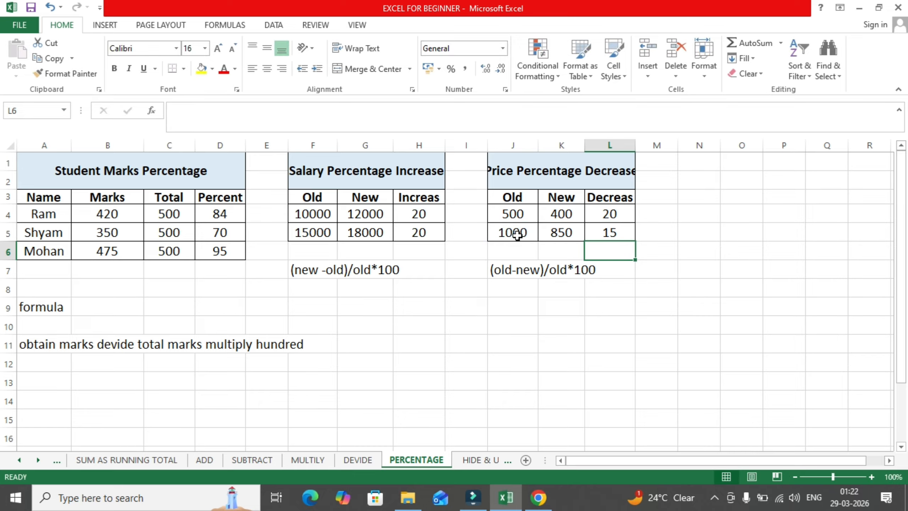